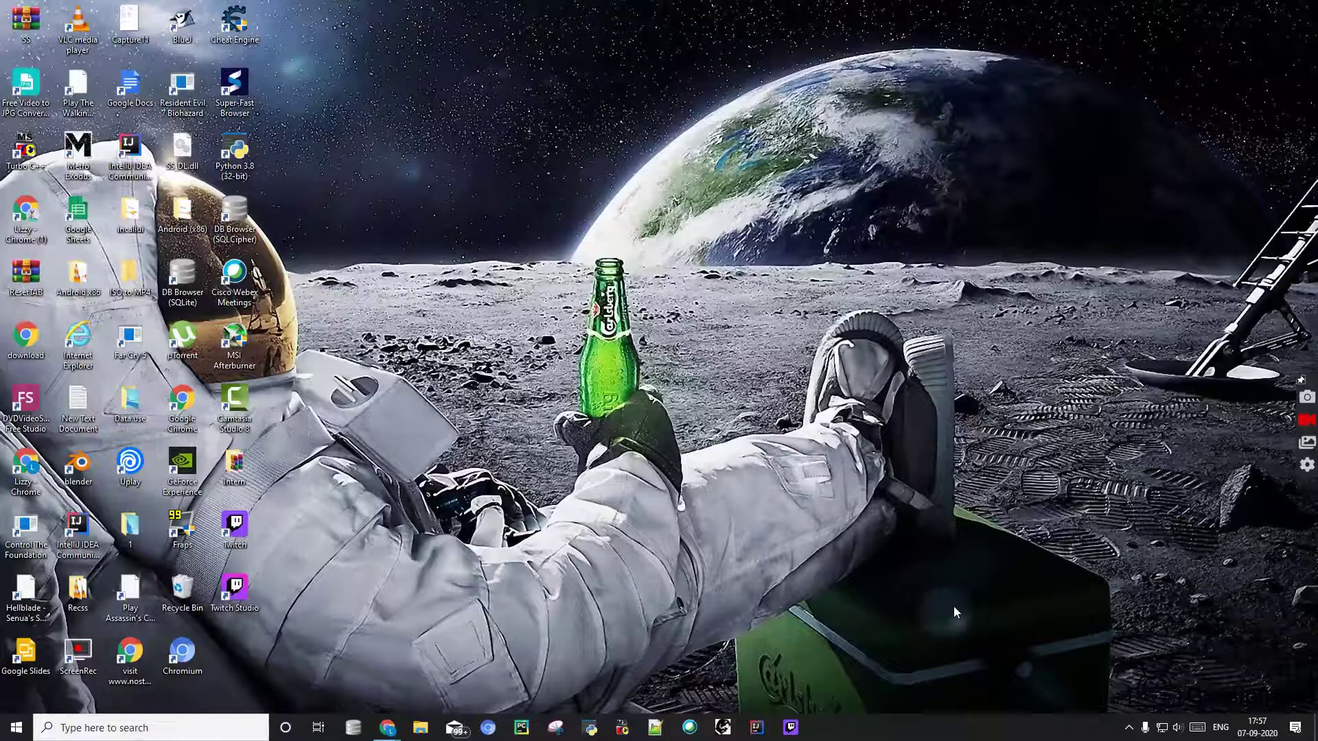
# - Search Google for 'freemake video converter' from a new Chrome tab
pyautogui.moveTo(388, 728)
pyautogui.click(403, 685)
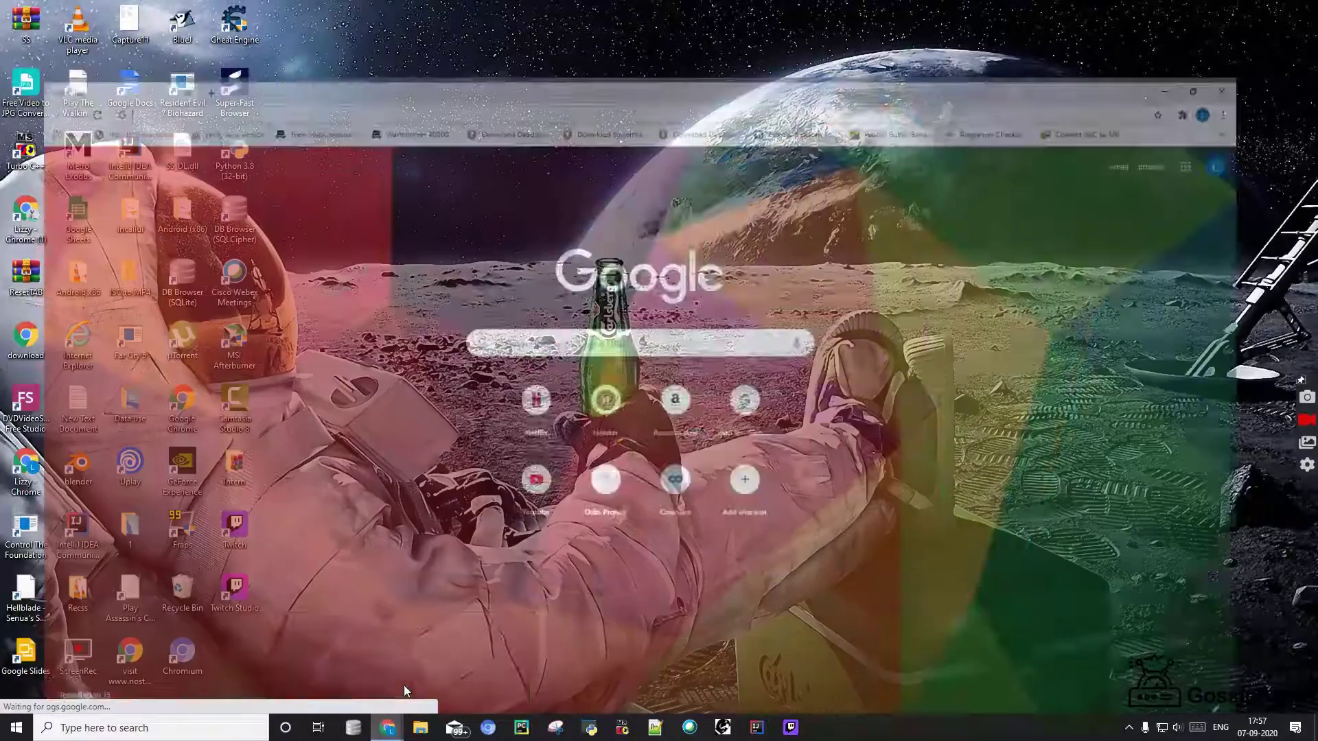
pyautogui.click(547, 289)
pyautogui.write('fe=')
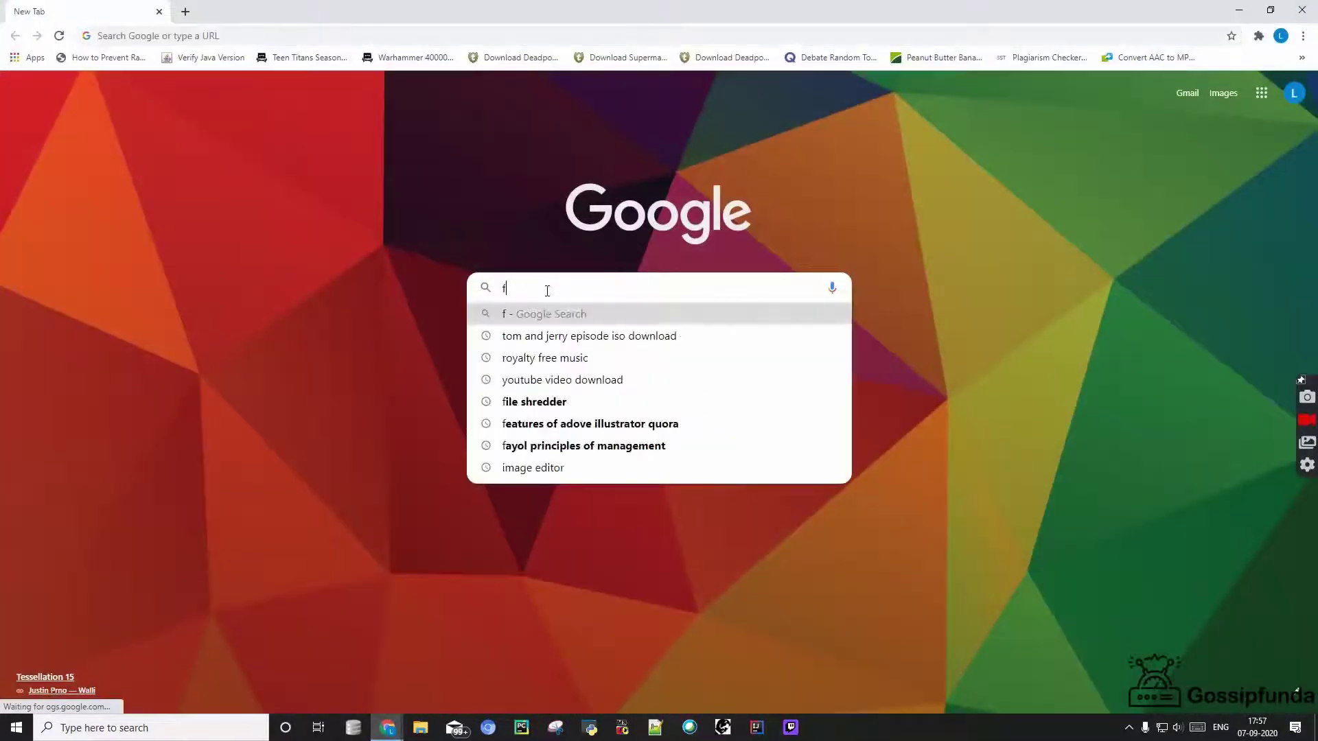
pyautogui.press('BackSpace')
pyautogui.press('BackSpace')
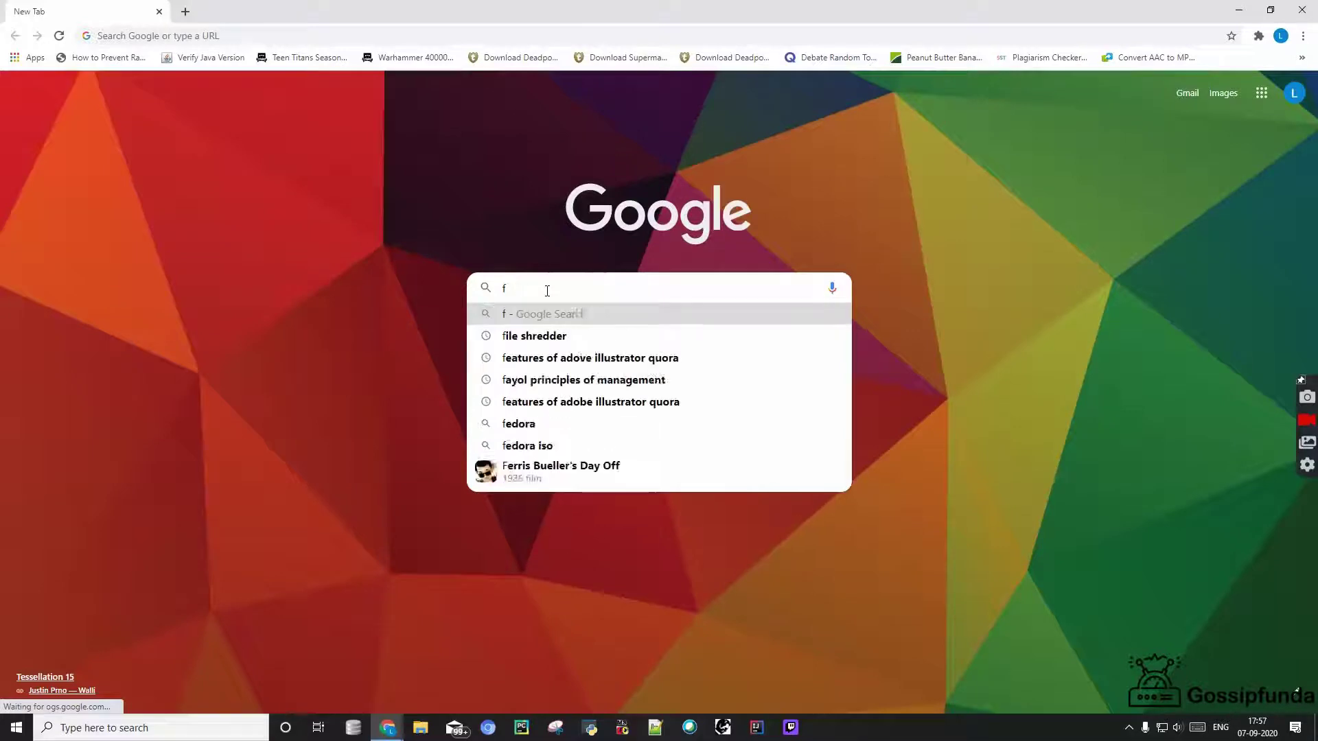
pyautogui.write('reemake')
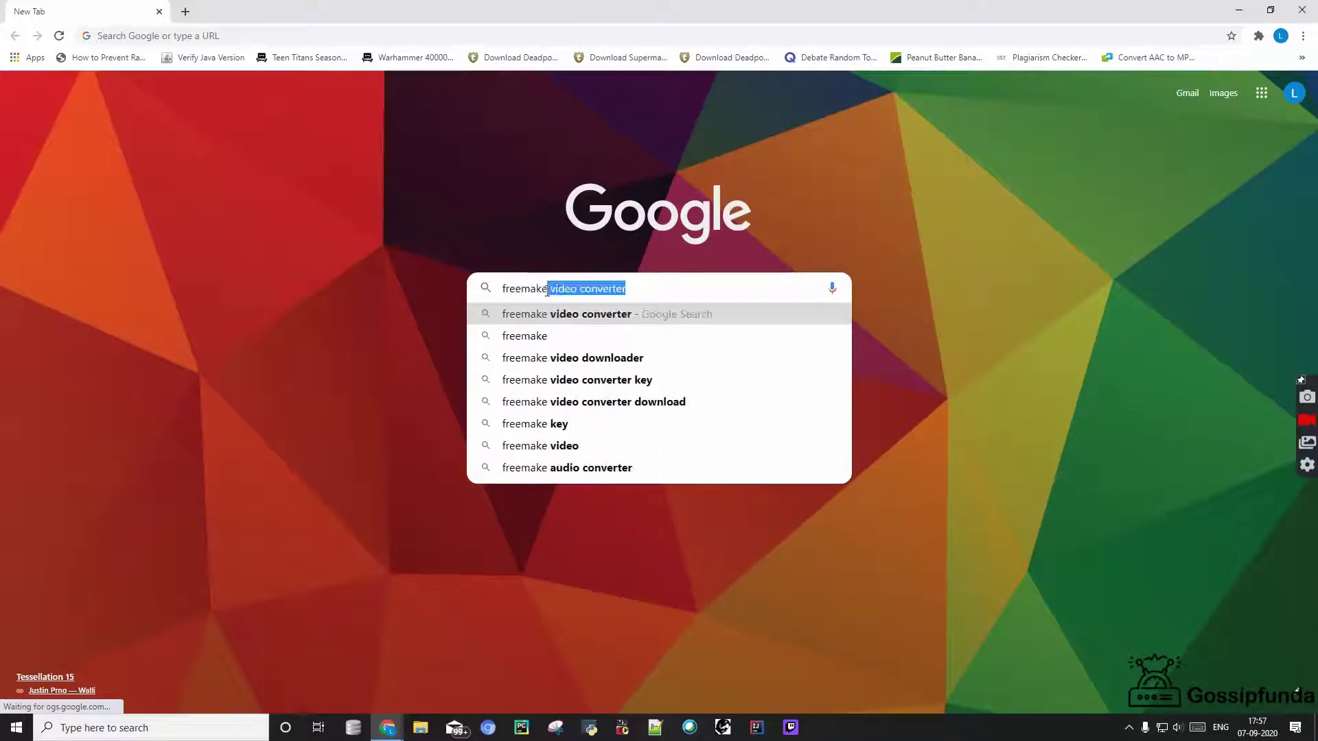
pyautogui.press('Return')
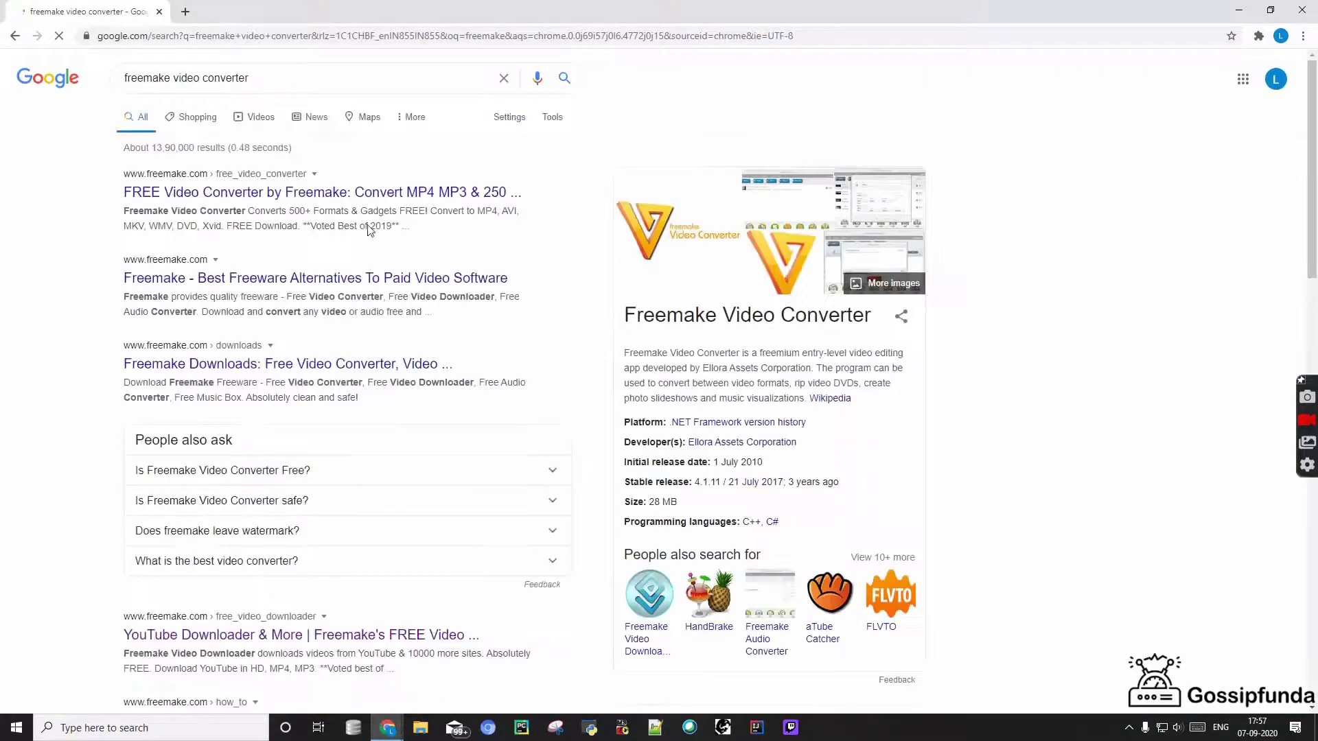
# - Download FreemakeVideoConverter.exe from freemake.com and open it from the download bar
pyautogui.click(191, 195)
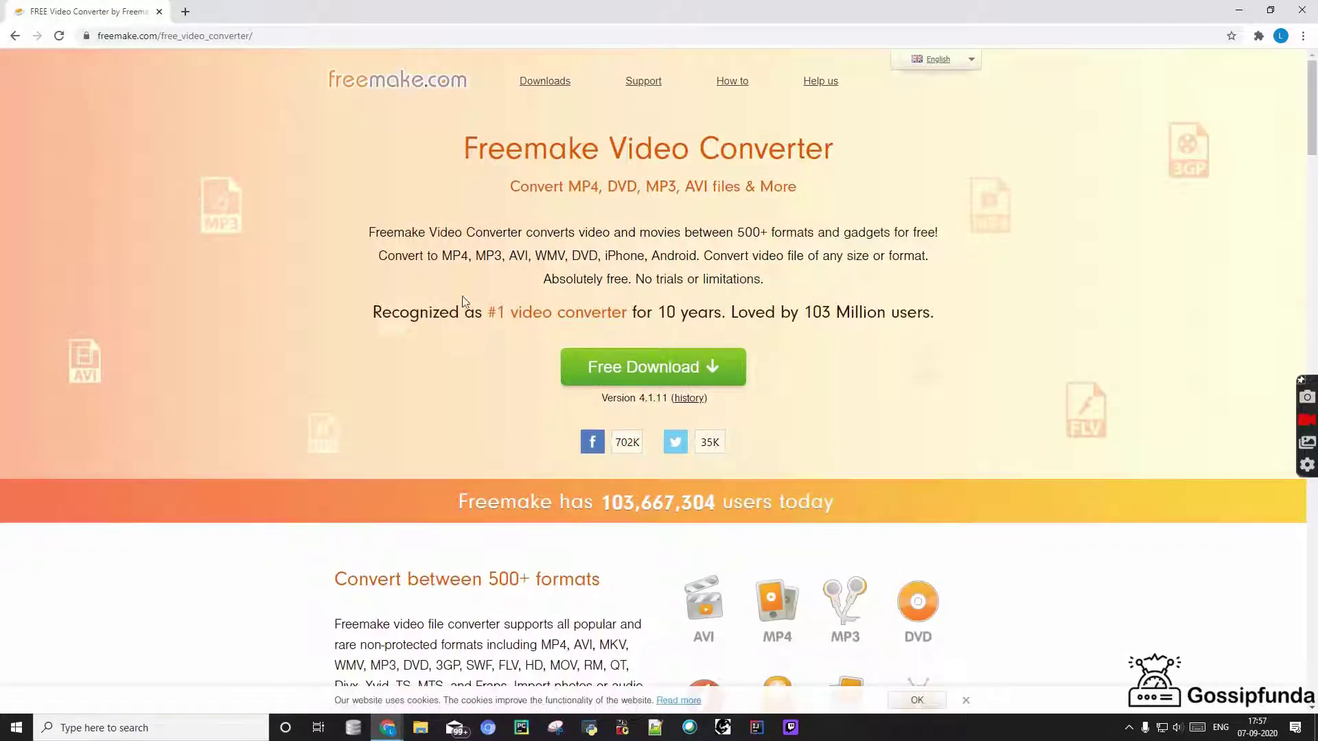
pyautogui.click(653, 367)
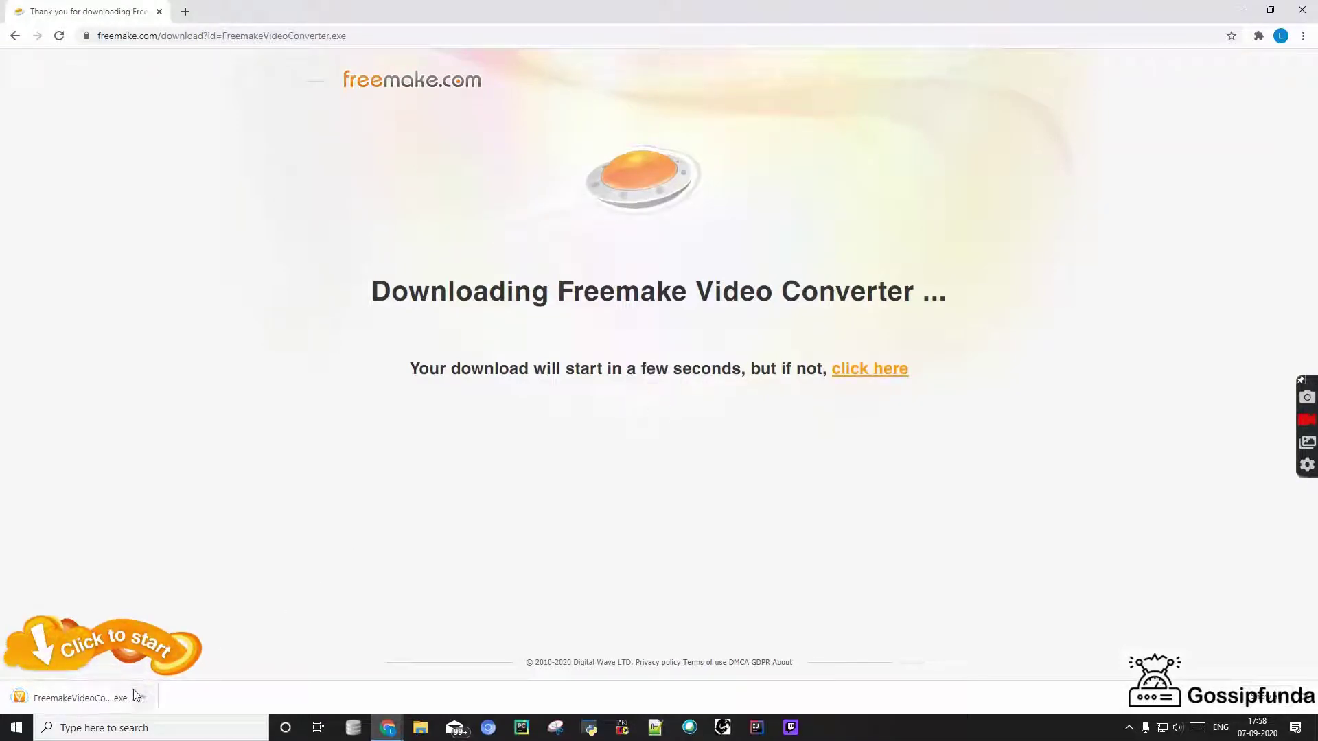
pyautogui.click(138, 697)
pyautogui.click(187, 601)
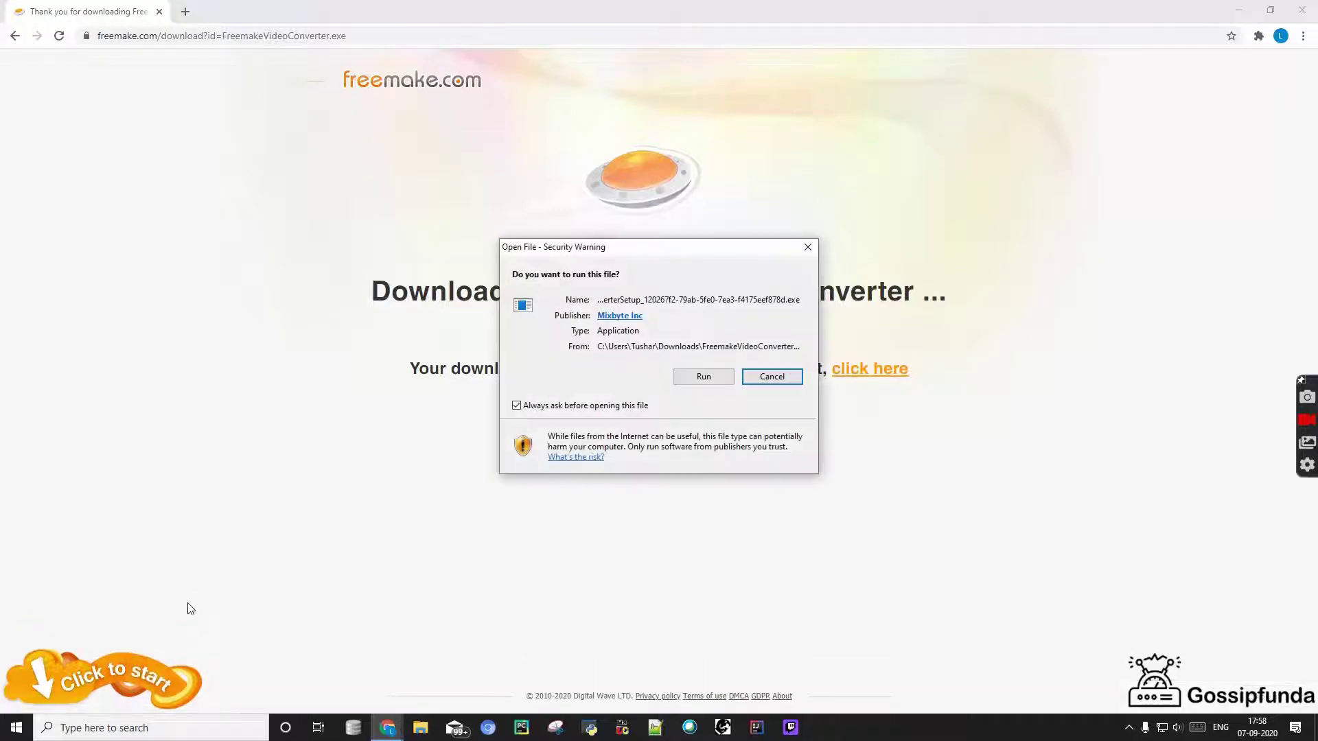
# - Allow the Freemake setup to run despite the security warning
pyautogui.click(703, 376)
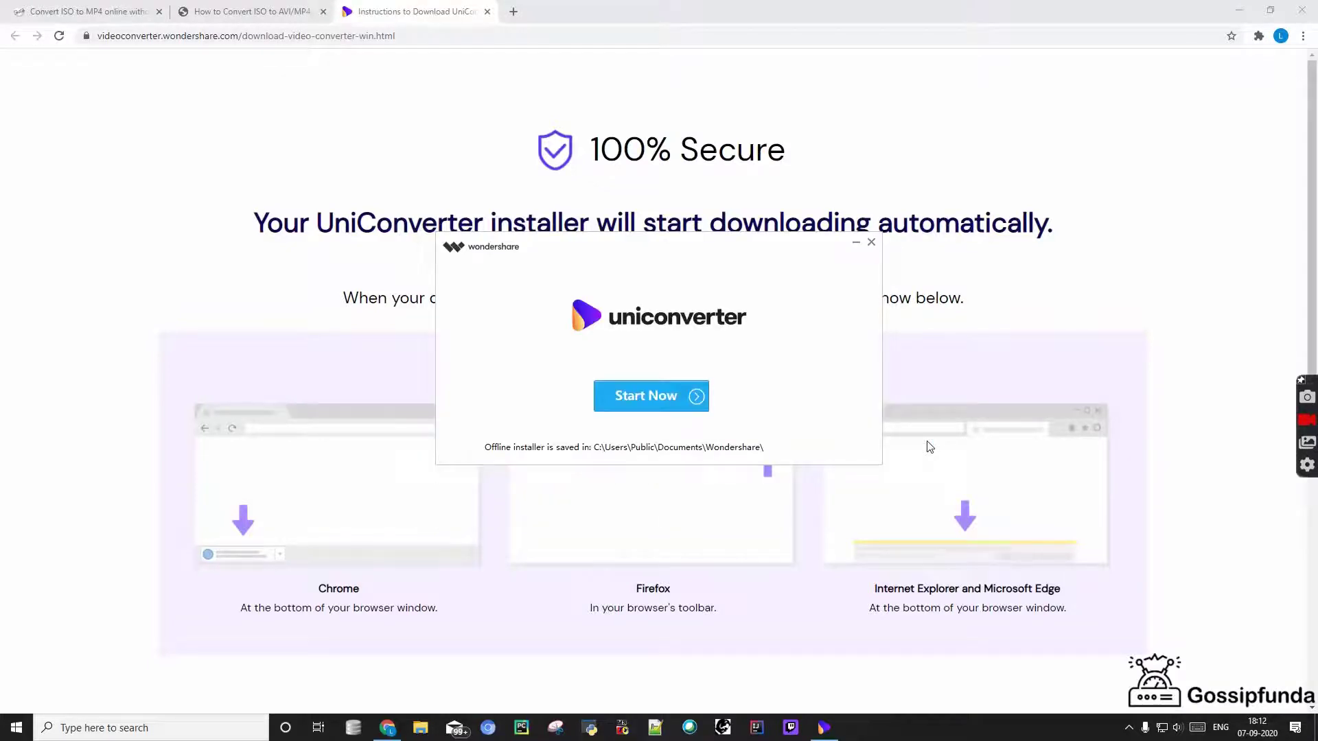
# - Choose Start Now to install and launch Wondershare UniConverter
pyautogui.click(646, 395)
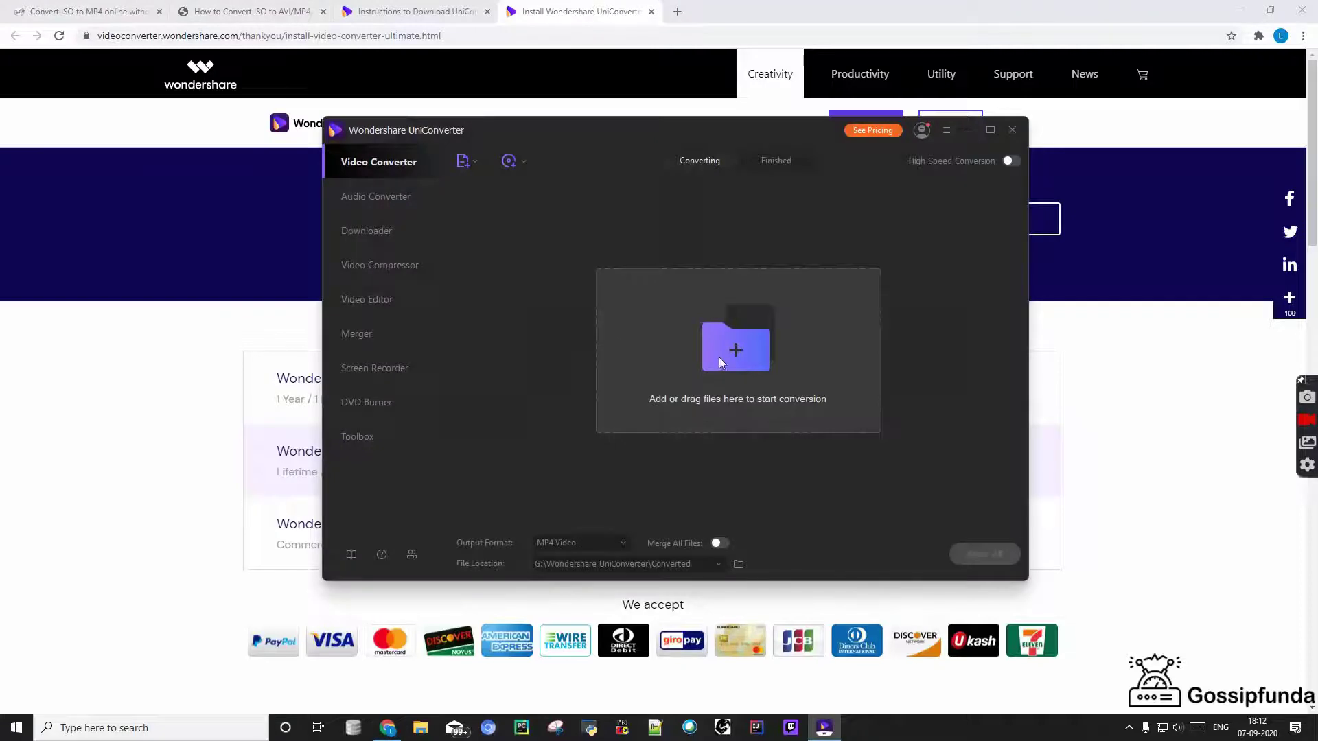
# - Open UniConverter's add-files picker and browse to the Downloads folder
pyautogui.click(719, 357)
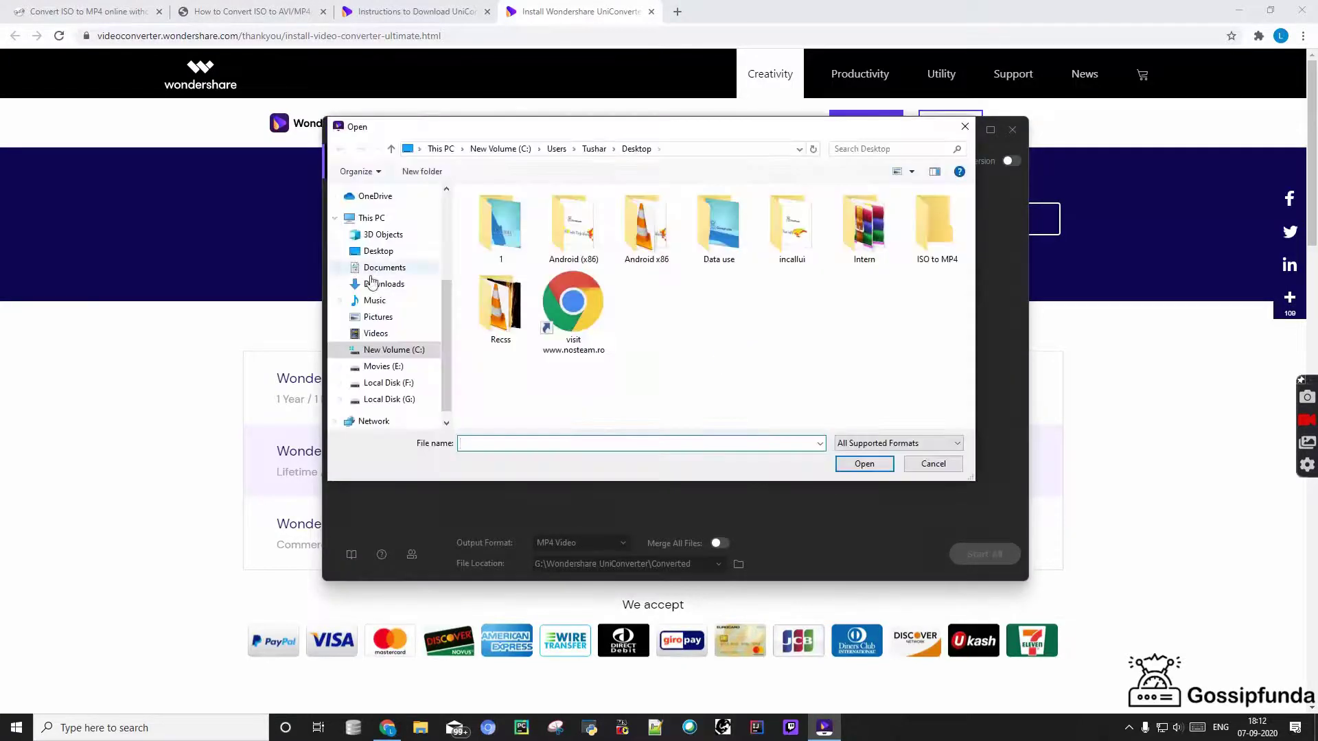
pyautogui.click(384, 267)
pyautogui.scroll(-5, 720, 309)
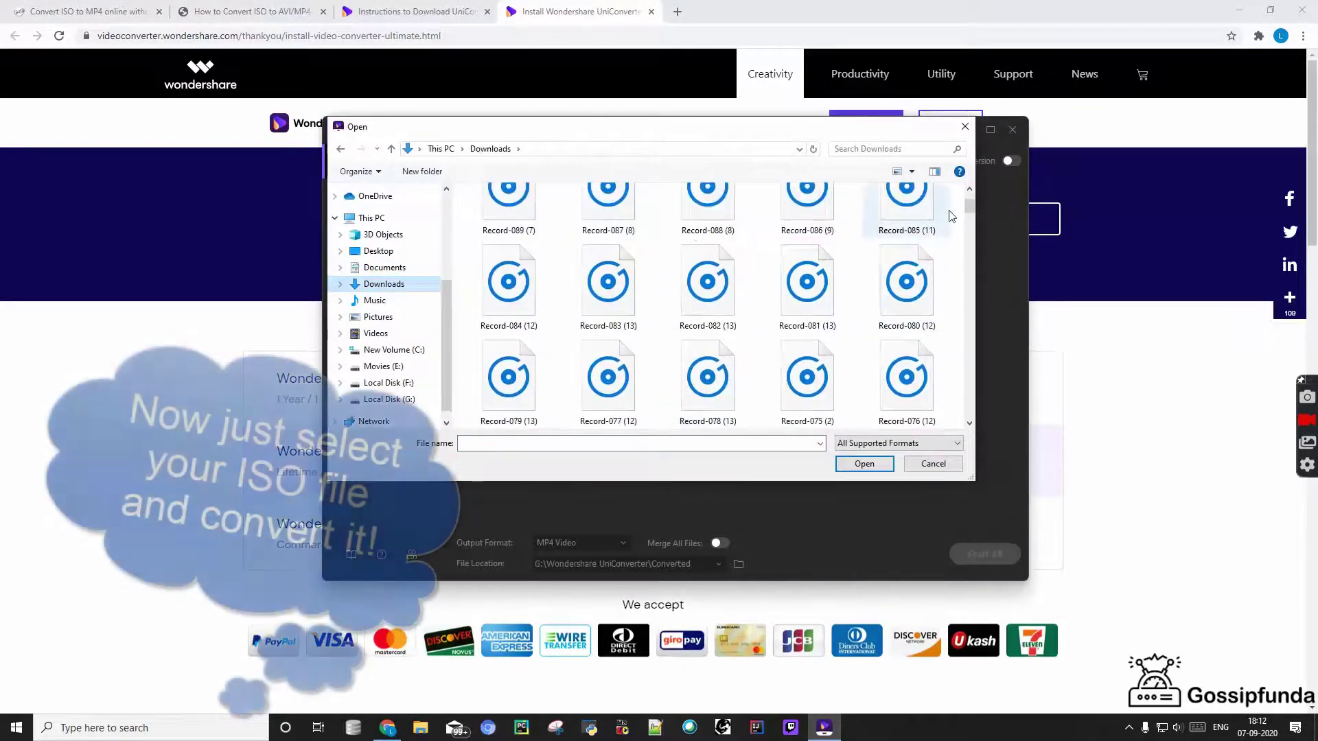
pyautogui.moveTo(968, 206); pyautogui.dragTo(971, 407)
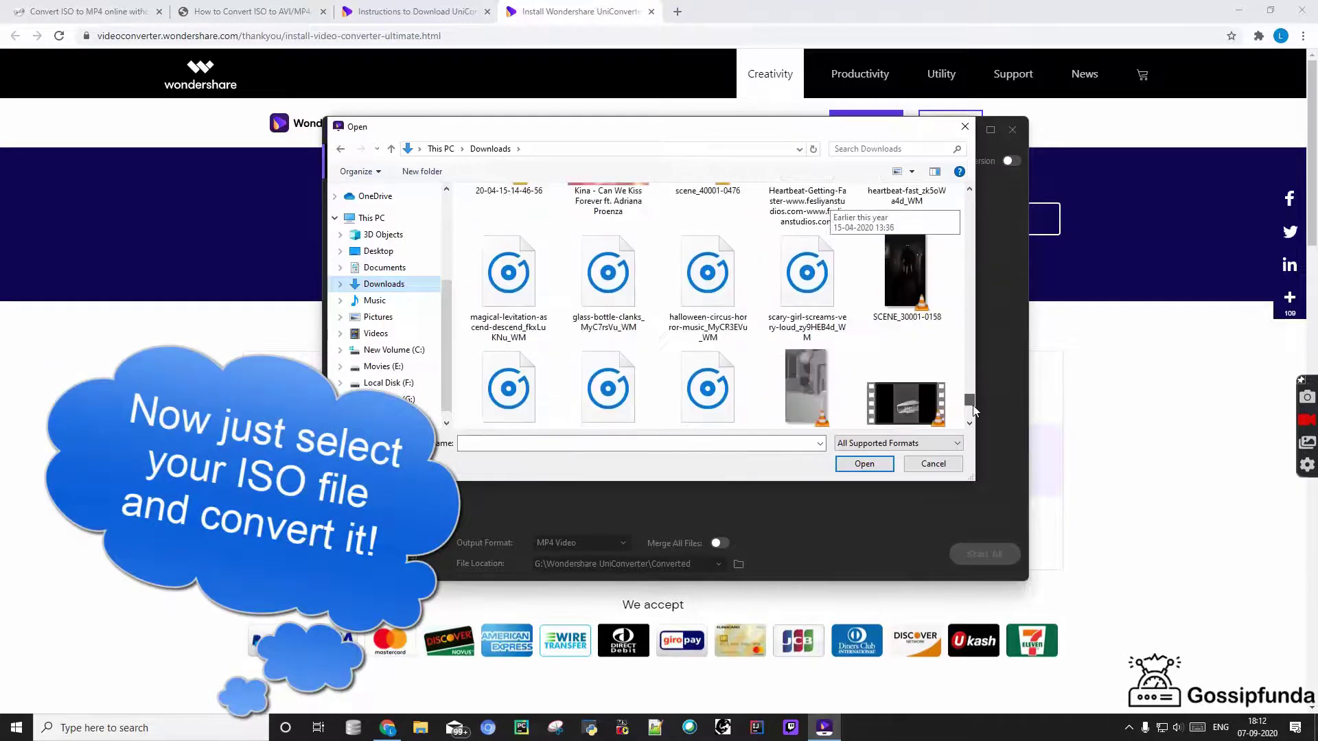
pyautogui.scroll(-3, 737, 388)
pyautogui.scroll(-3, 737, 387)
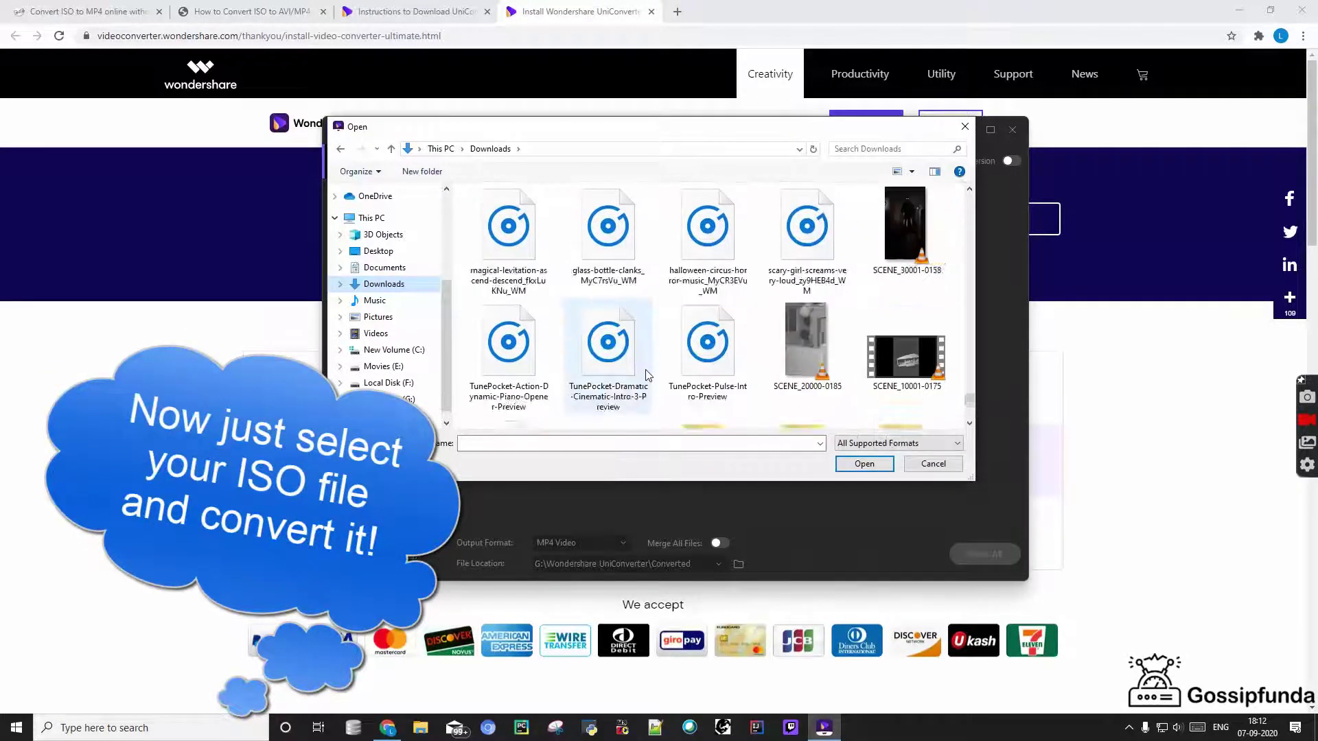
pyautogui.scroll(-3, 802, 381)
pyautogui.scroll(-3, 851, 371)
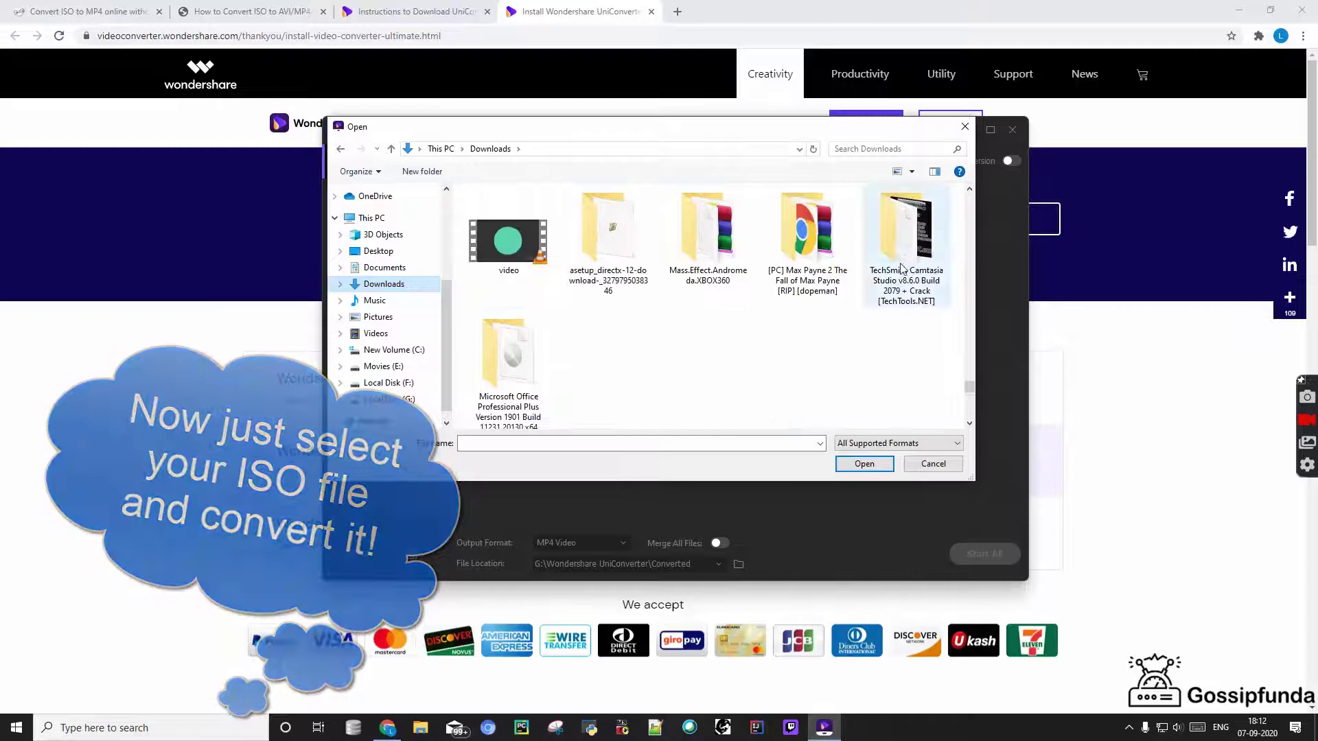
pyautogui.scroll(3, 804, 302)
pyautogui.scroll(2, 804, 301)
pyautogui.scroll(3, 804, 301)
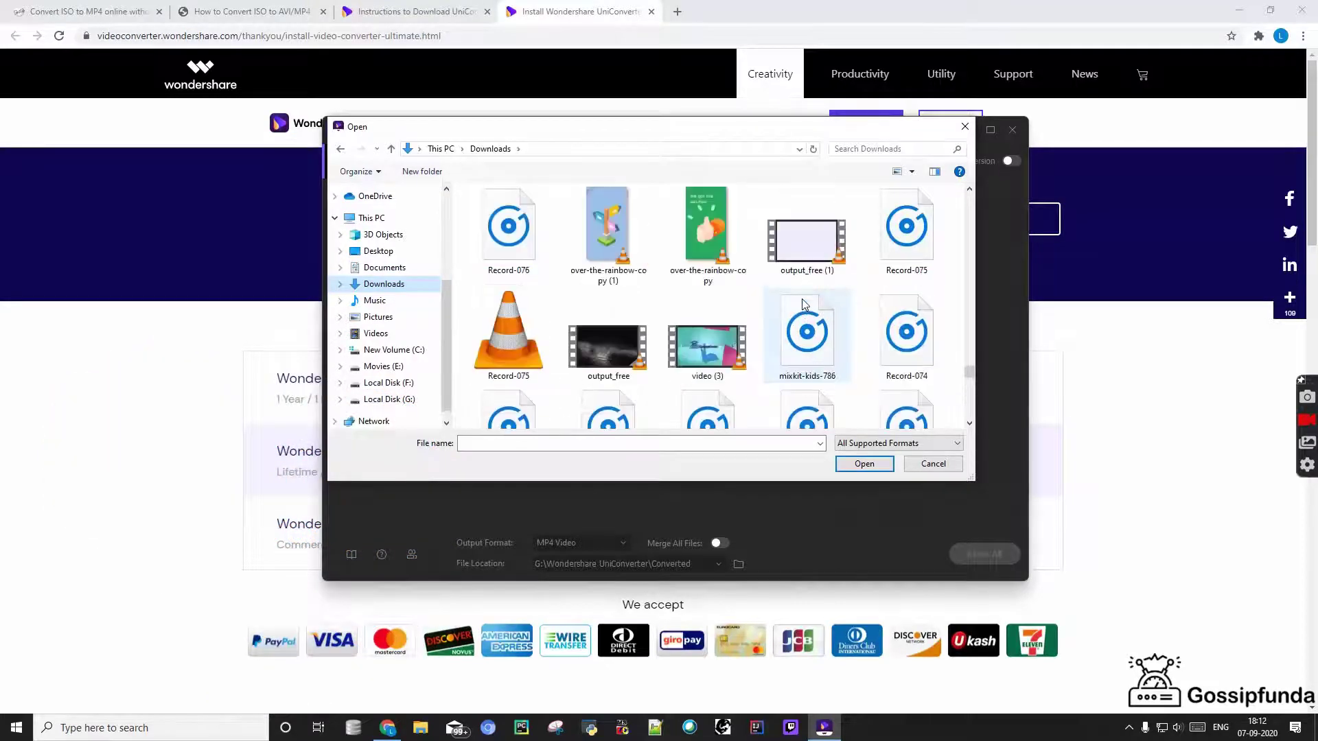
pyautogui.scroll(3, 777, 322)
pyautogui.scroll(3, 772, 319)
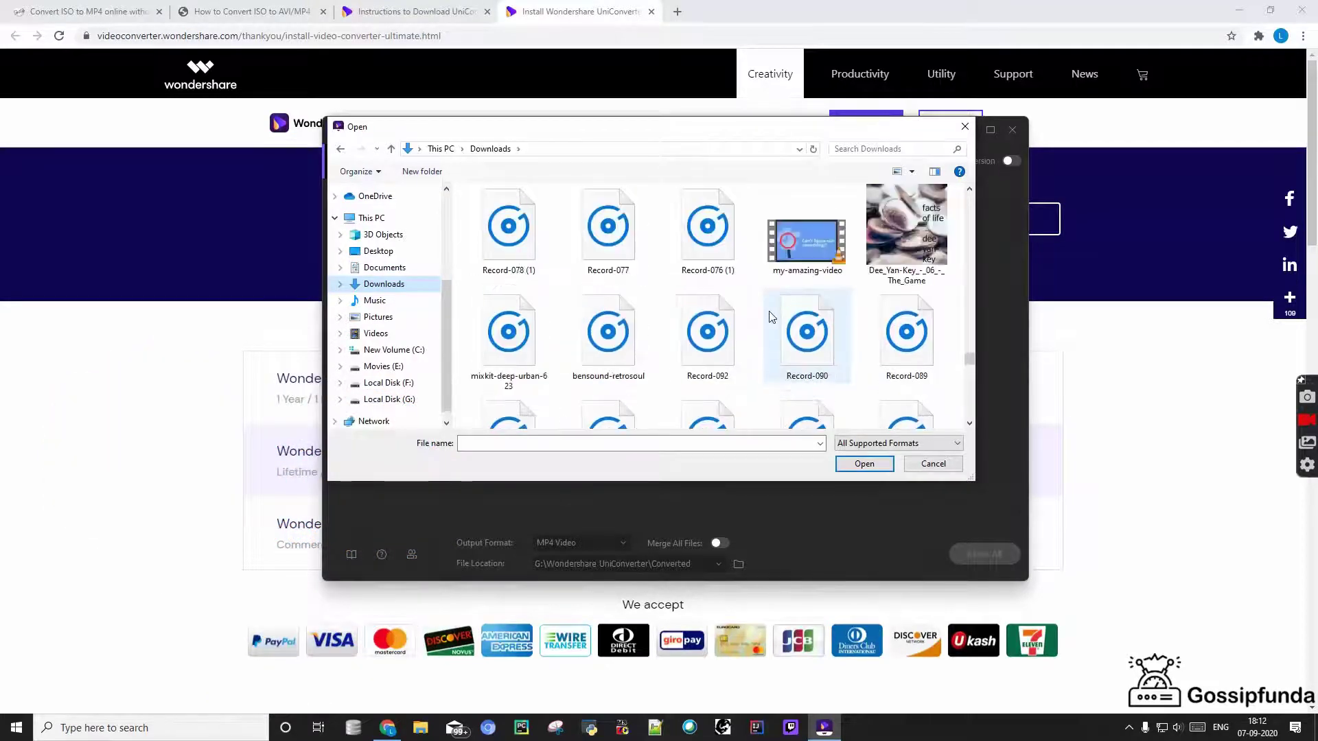
pyautogui.scroll(-3, 770, 318)
pyautogui.scroll(-3, 770, 317)
pyautogui.scroll(-3, 770, 318)
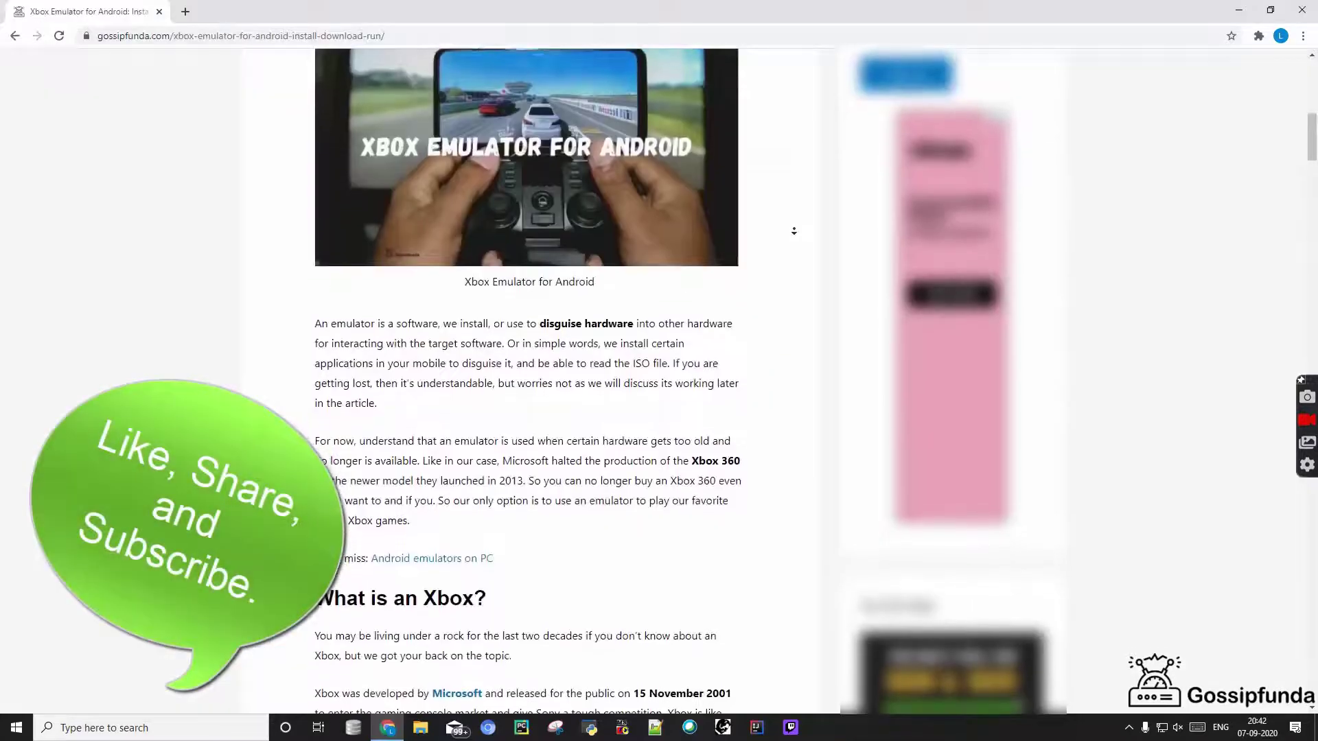